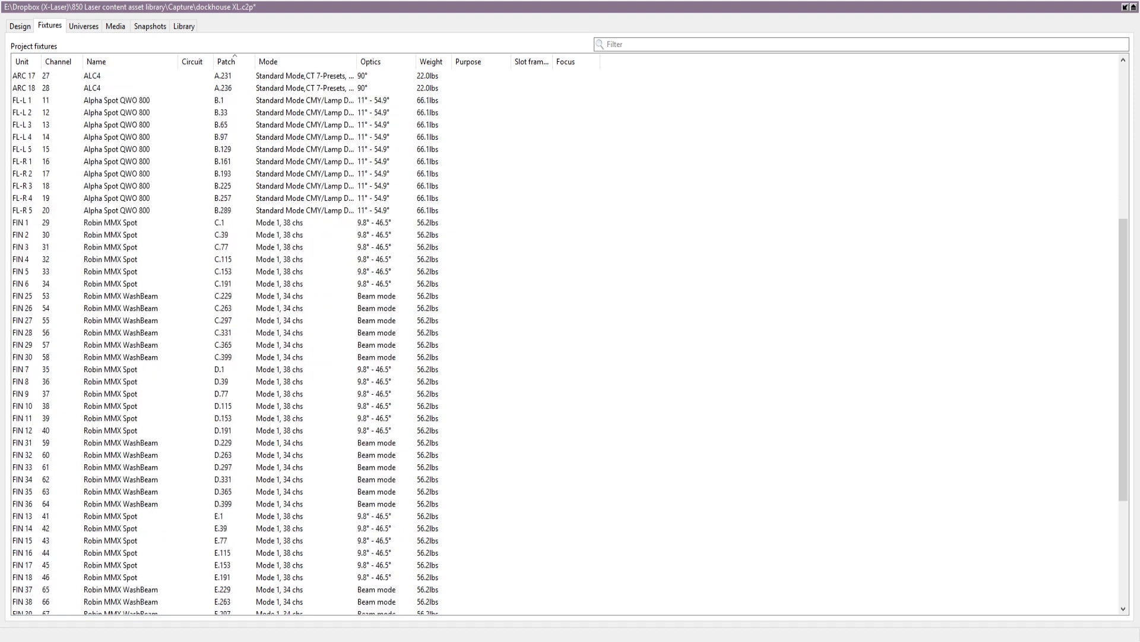
pyautogui.scroll(-5, 570, 333)
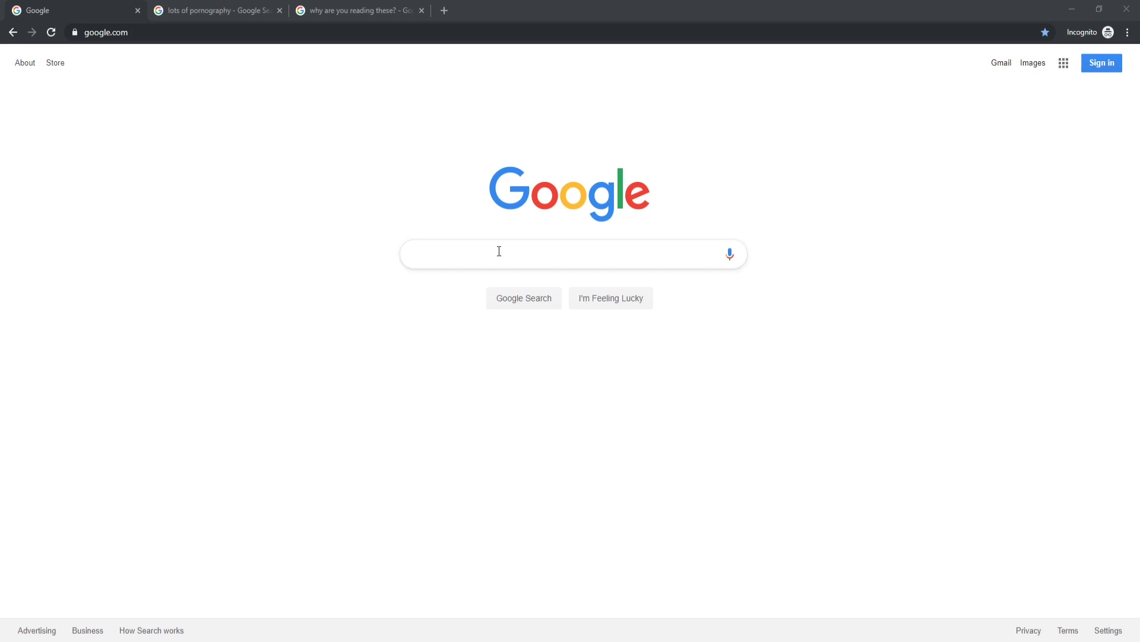
# Step: Search Google for 'Aleda k20'
pyautogui.click(526, 255)
pyautogui.write('Al')
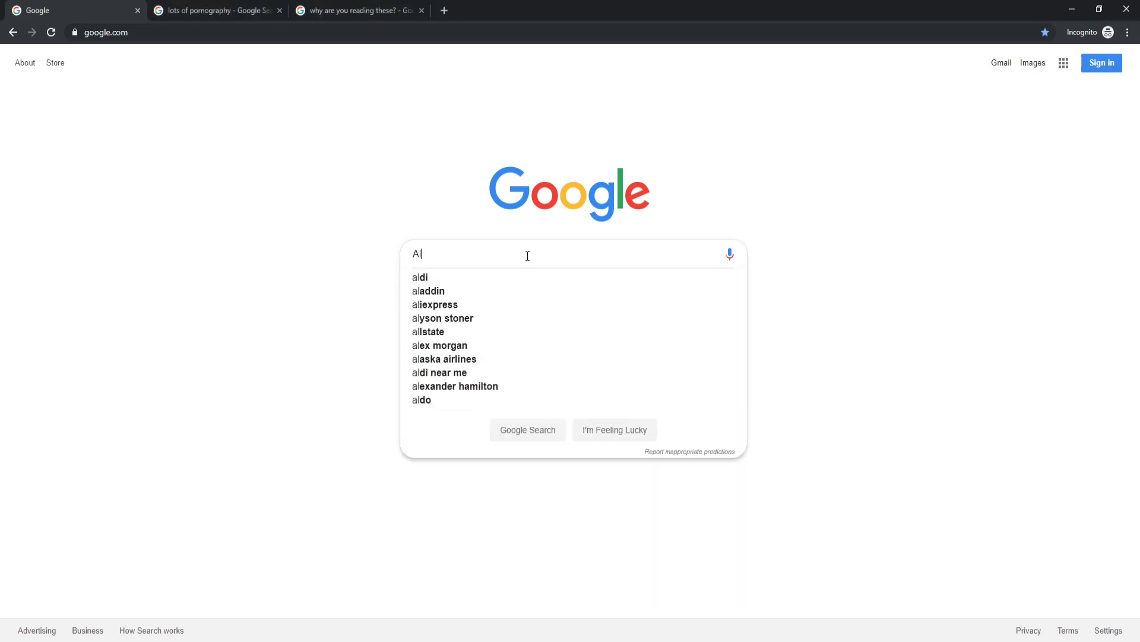
pyautogui.write('eda k20')
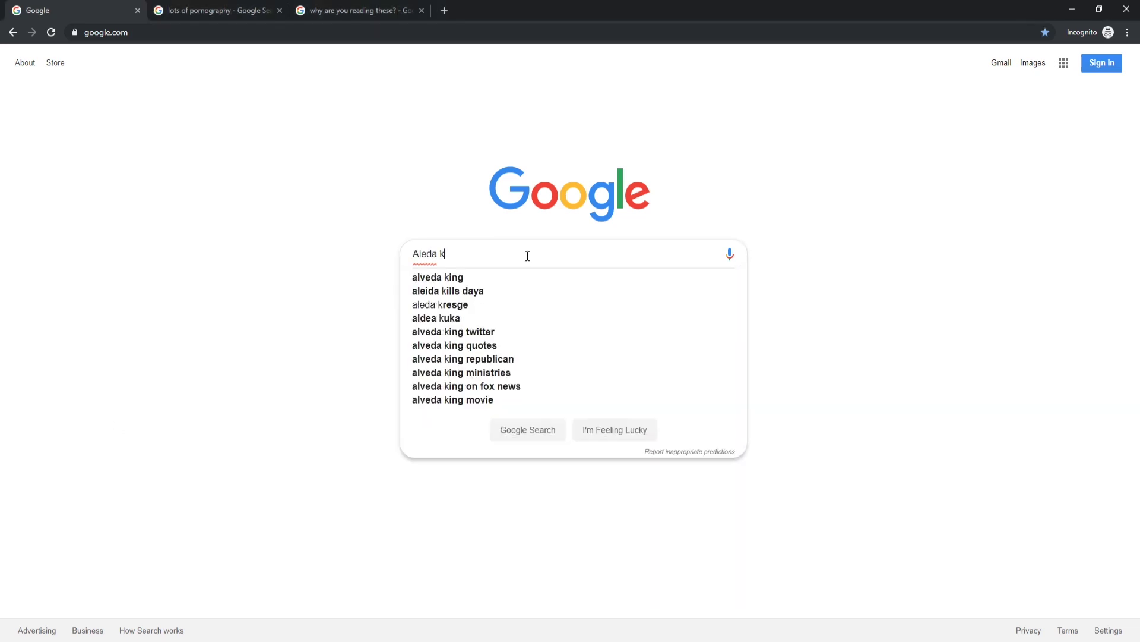
pyautogui.press('Return')
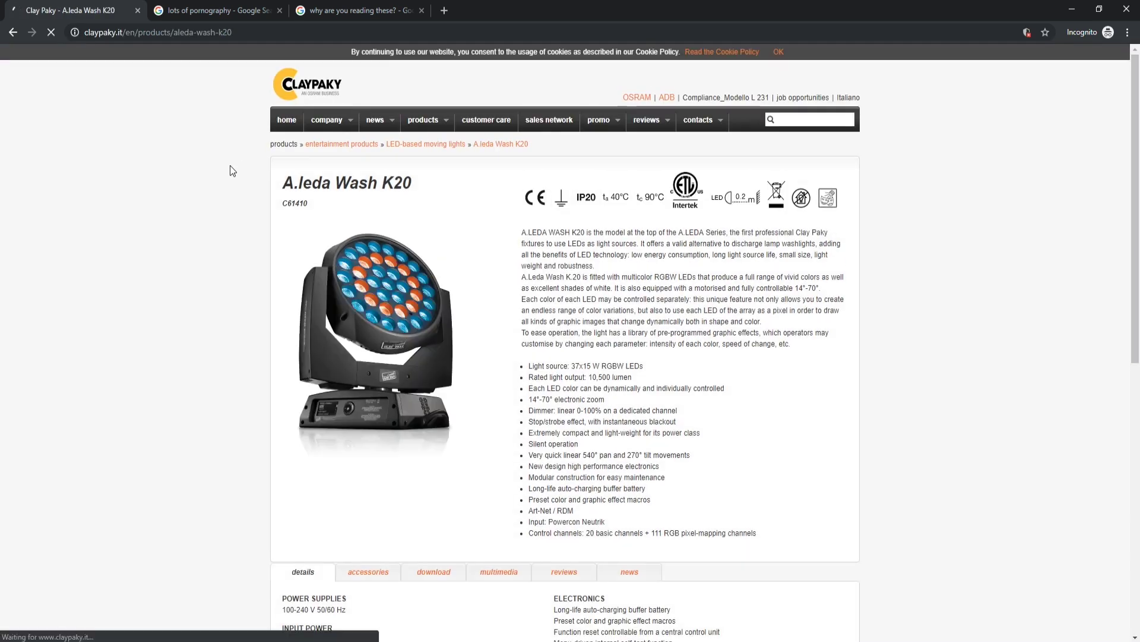
# Step: Scroll down the A.leda Wash K20 product page to its control and programming specs
pyautogui.scroll(-7, 218, 329)
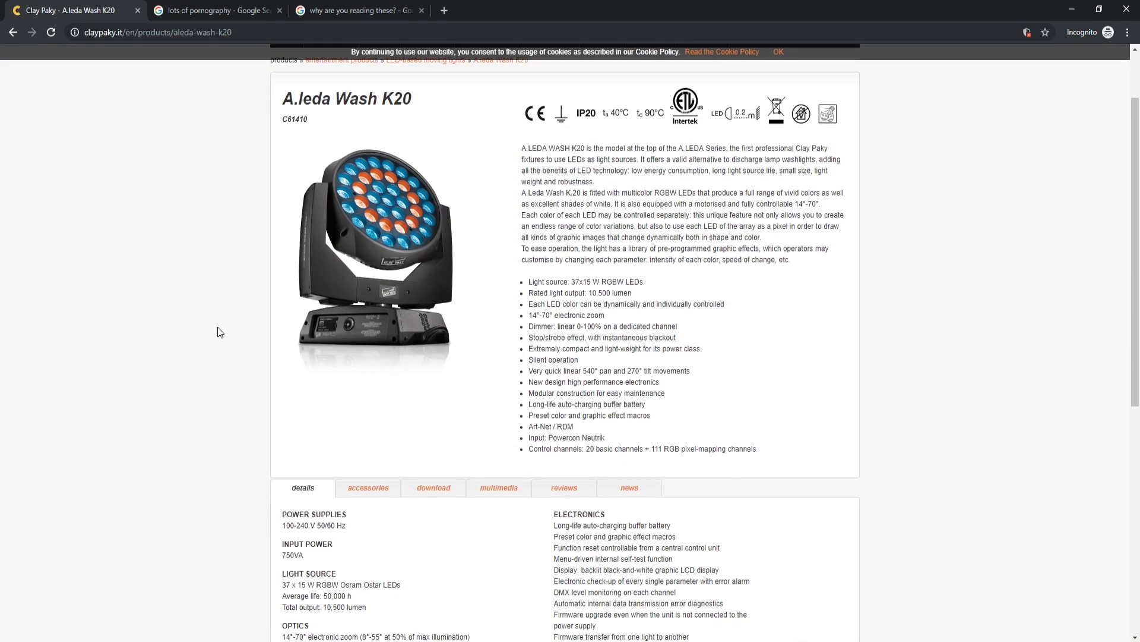
pyautogui.scroll(-2, 218, 327)
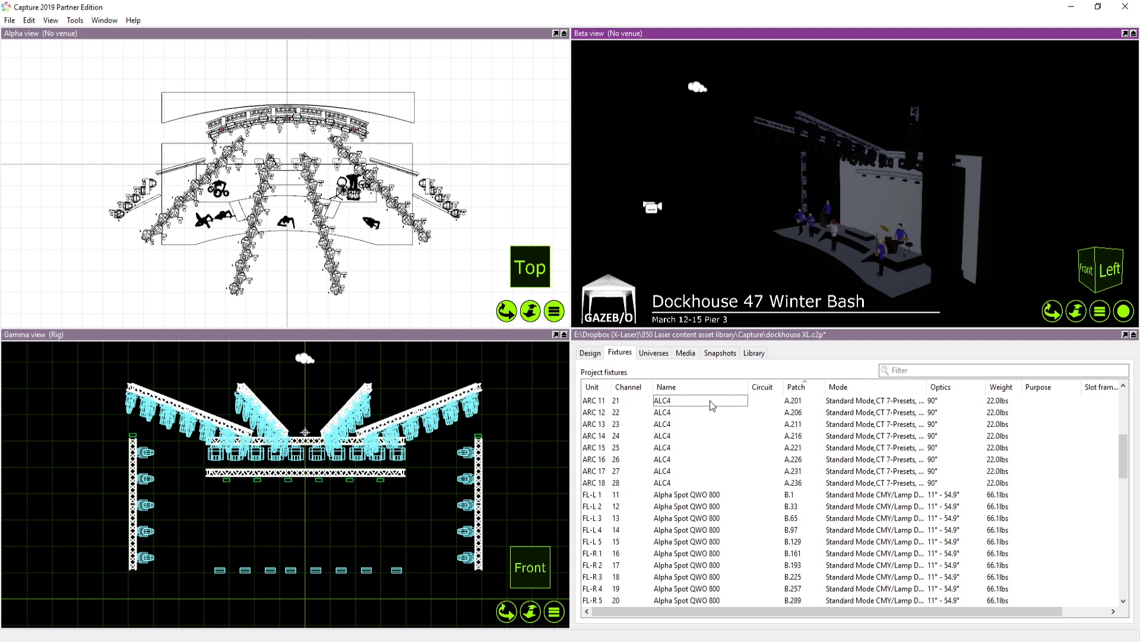
# Step: Select the ARC 11 ALC4 fixture in the project Fixtures list
pyautogui.click(712, 405)
# Step: Review the ARC 11–18 and FL spot groups, then drag the laser onto the left truss top
pyautogui.keyDown('shift'); pyautogui.click(679, 483); pyautogui.keyUp('shift')
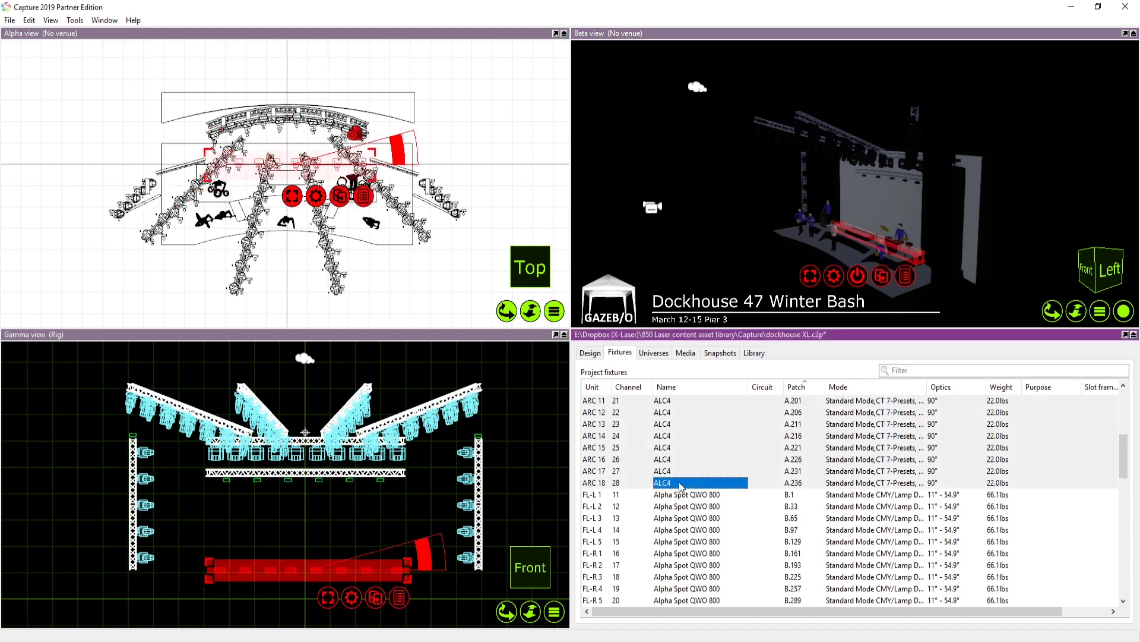
pyautogui.click(688, 495)
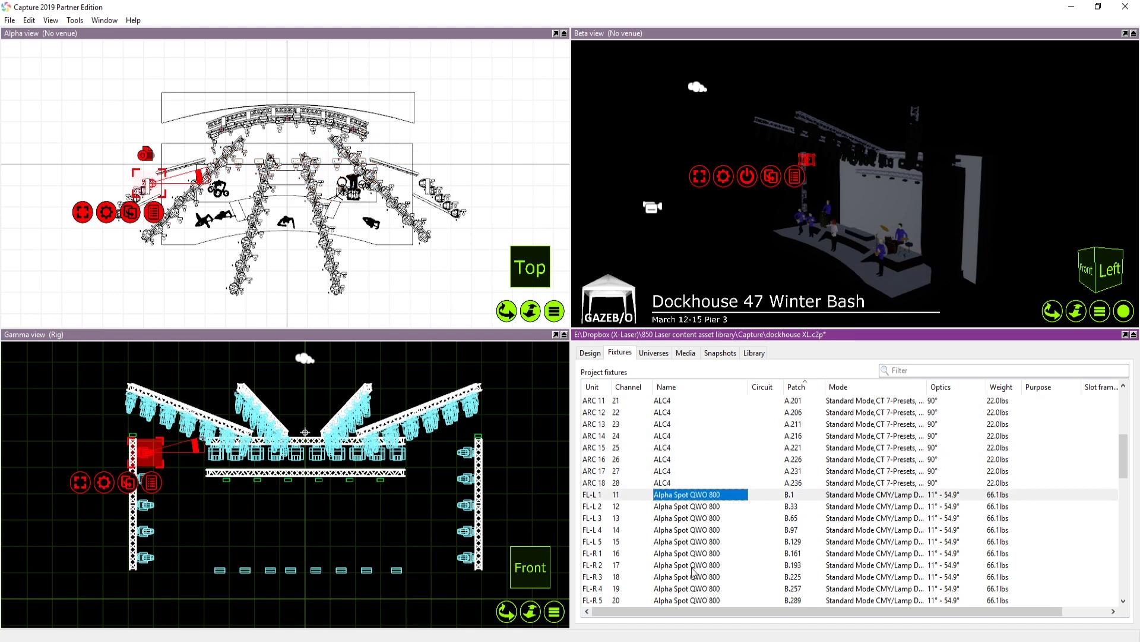
pyautogui.keyDown('shift'); pyautogui.click(692, 601); pyautogui.keyUp('shift')
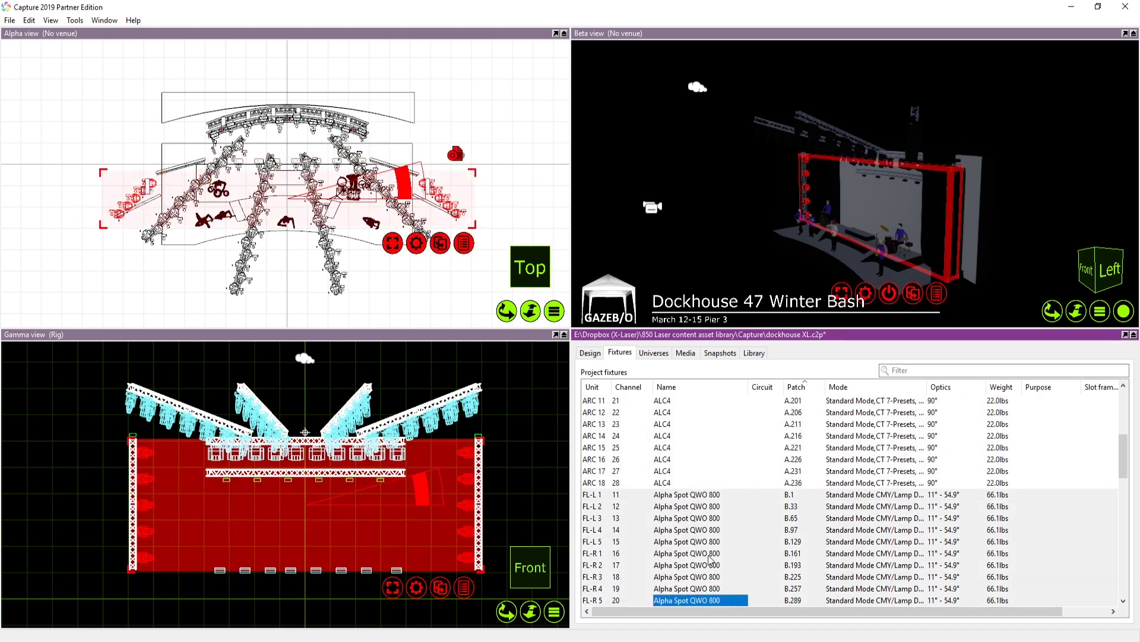
pyautogui.click(691, 402)
pyautogui.keyDown('shift'); pyautogui.click(684, 483); pyautogui.keyUp('shift')
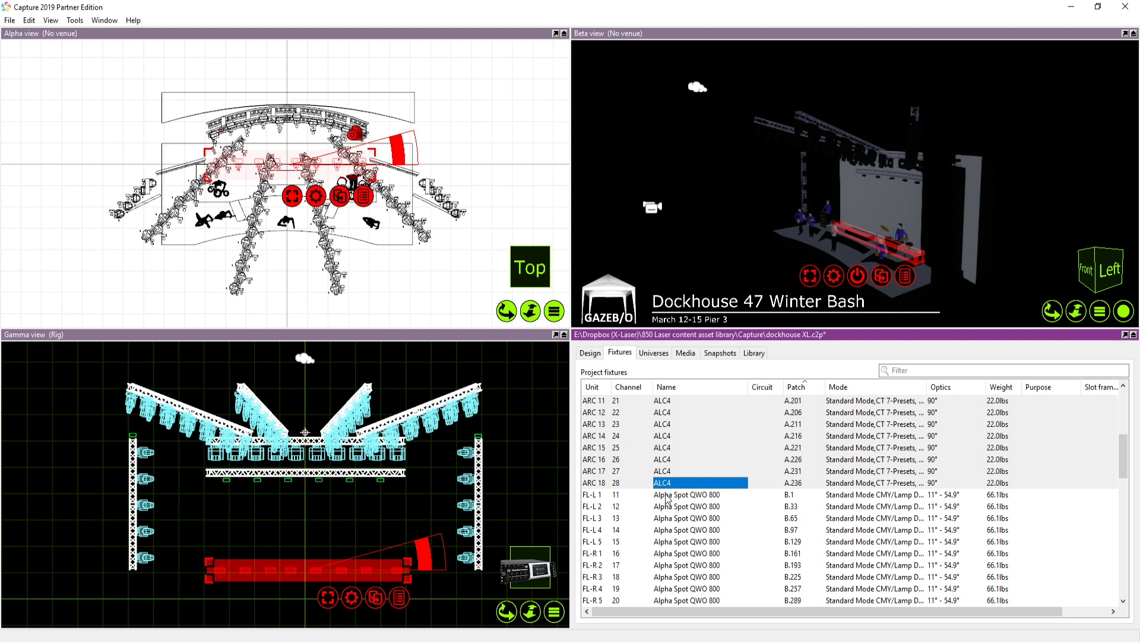
pyautogui.click(667, 495)
pyautogui.keyDown('shift'); pyautogui.click(667, 602); pyautogui.keyUp('shift')
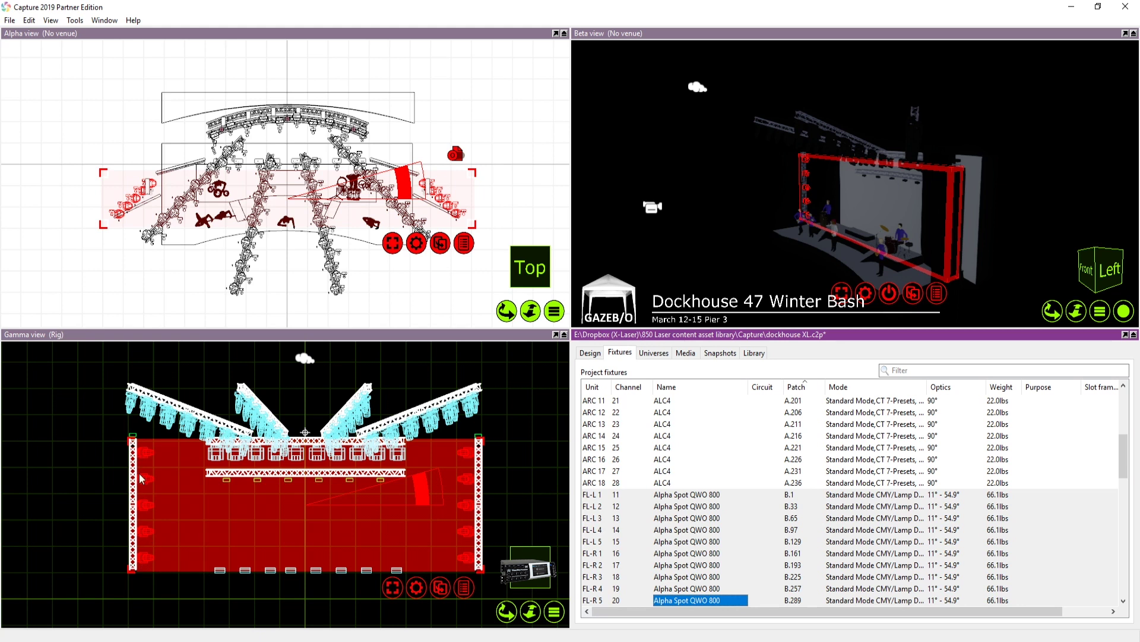
pyautogui.click(479, 437)
pyautogui.moveTo(479, 437); pyautogui.dragTo(132, 438)
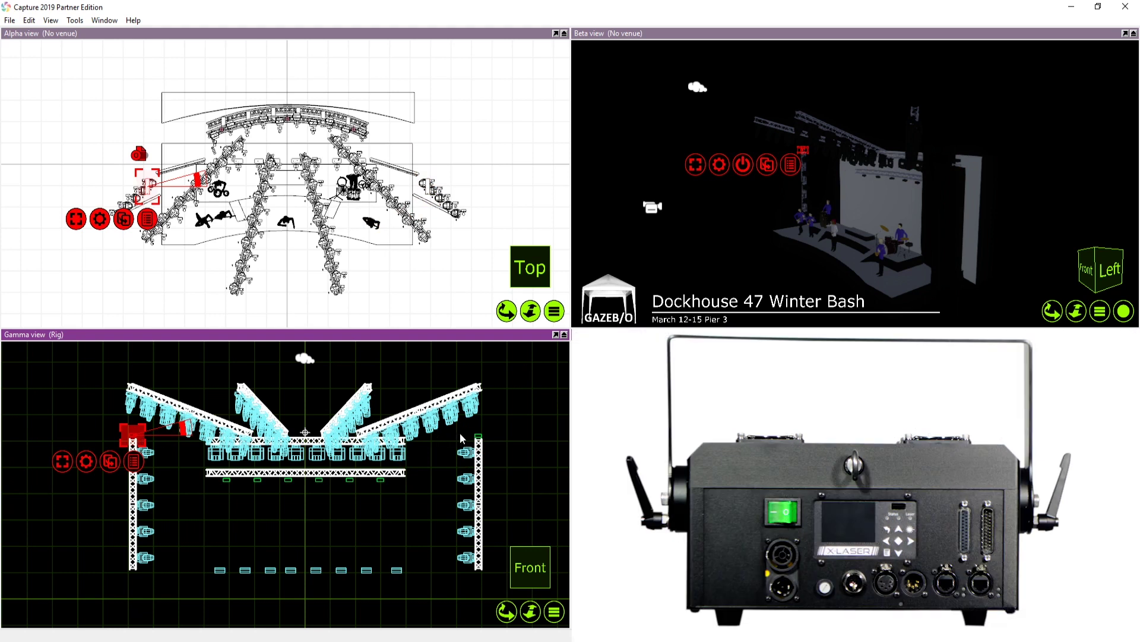
# Step: Return the laser to the right truss, lower it down the vertical truss, then delete it
pyautogui.hotkey('ctrl', 'z')
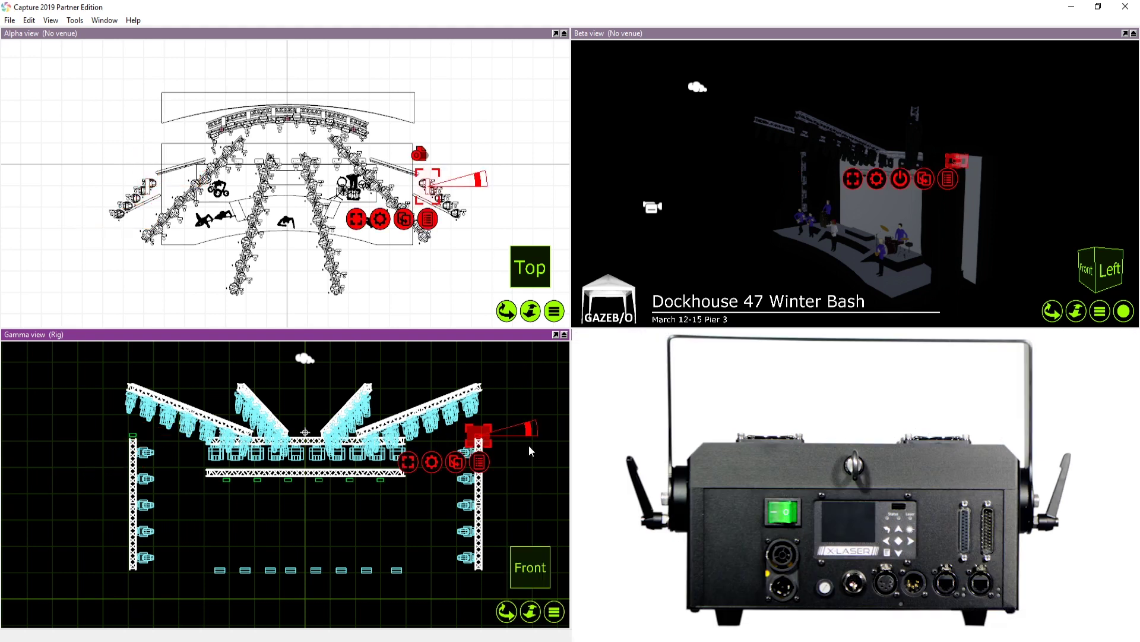
pyautogui.press('Delete')
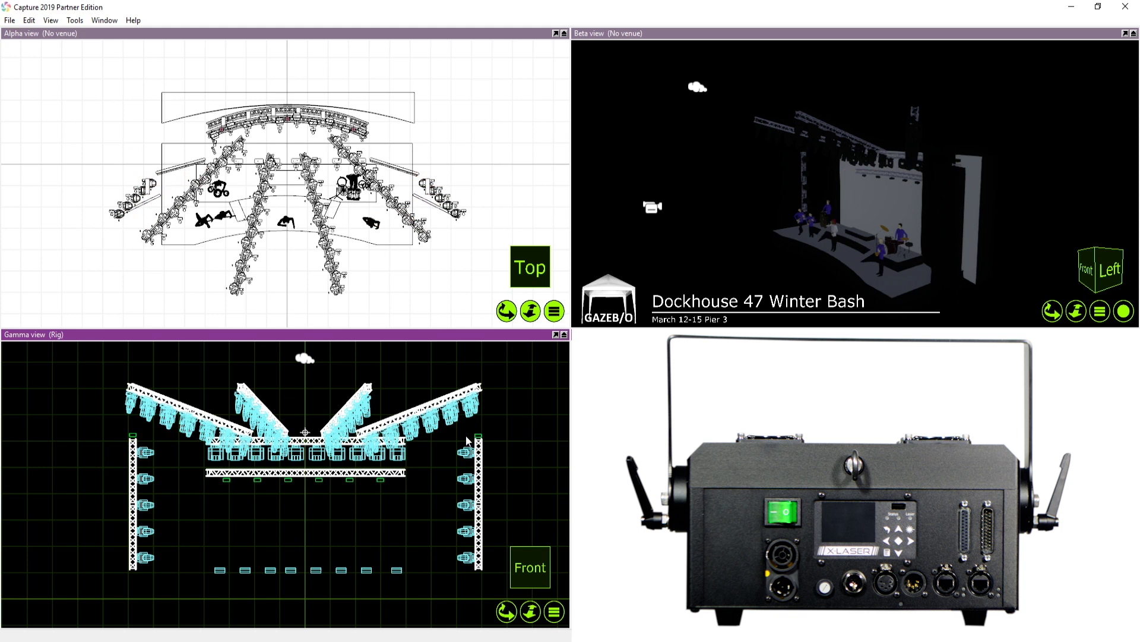
pyautogui.hotkey('ctrl', 'z')
pyautogui.moveTo(468, 443); pyautogui.dragTo(455, 574)
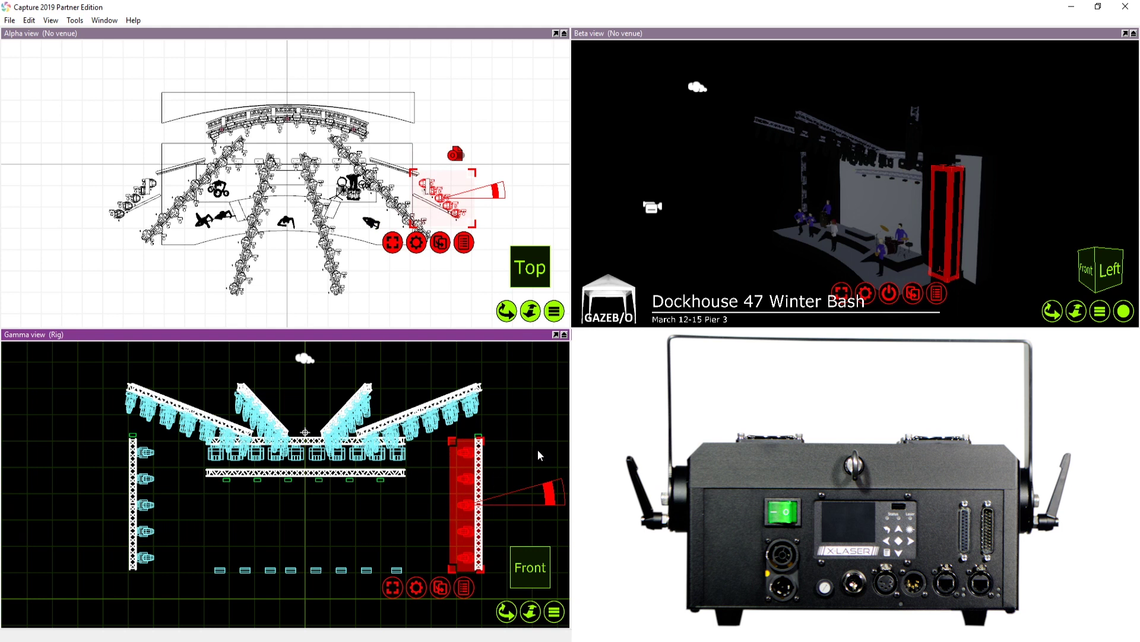
pyautogui.press('Delete')
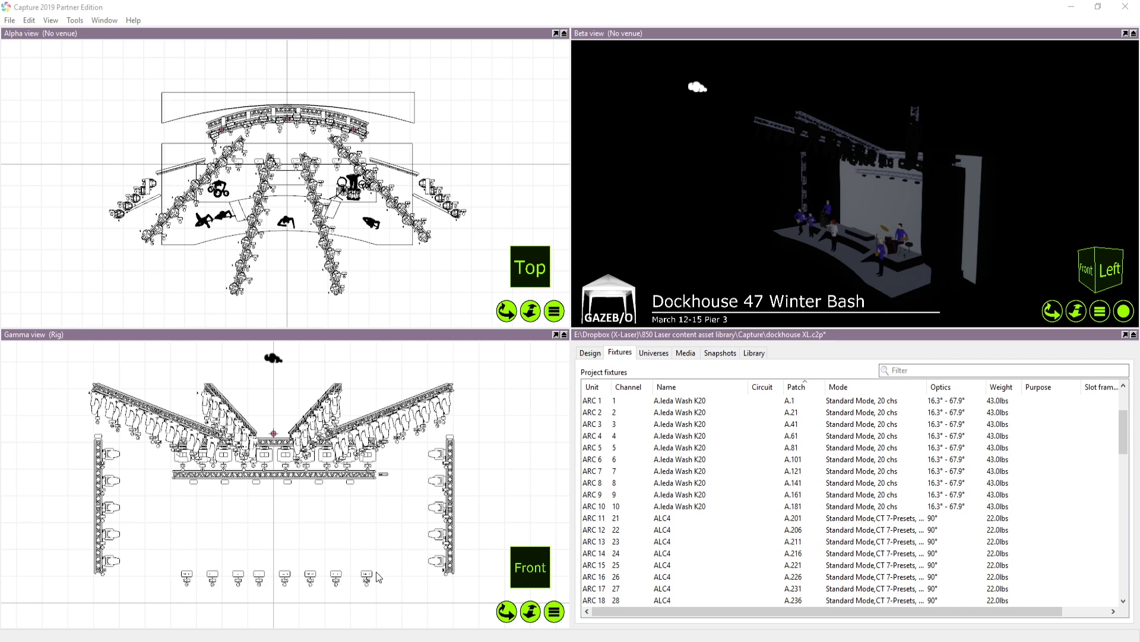
pyautogui.click(519, 584)
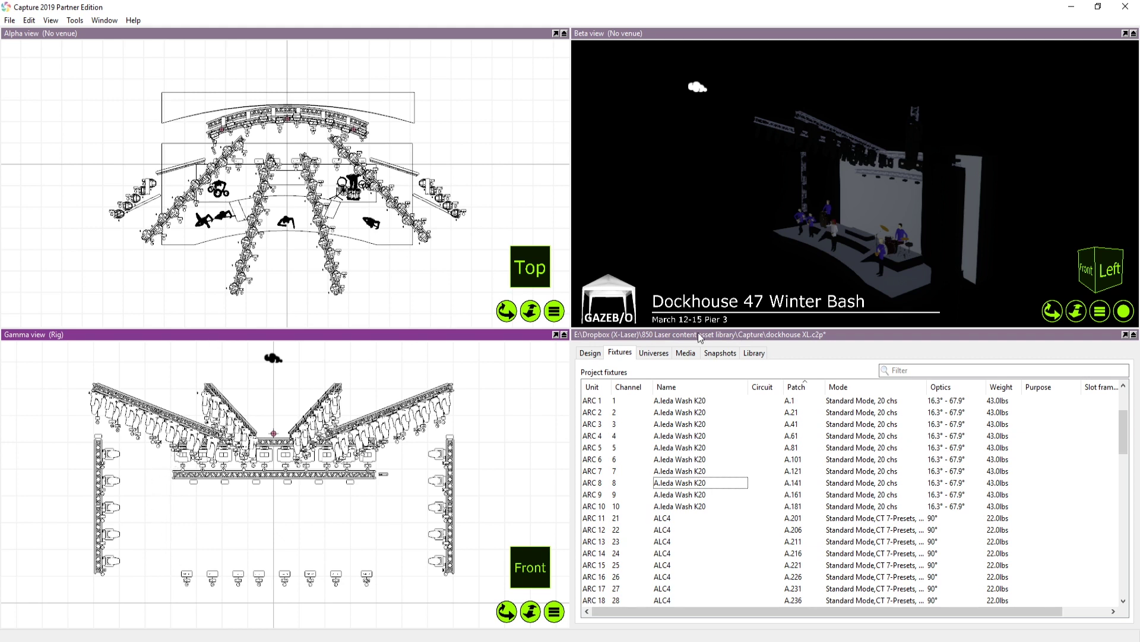
pyautogui.click(698, 518)
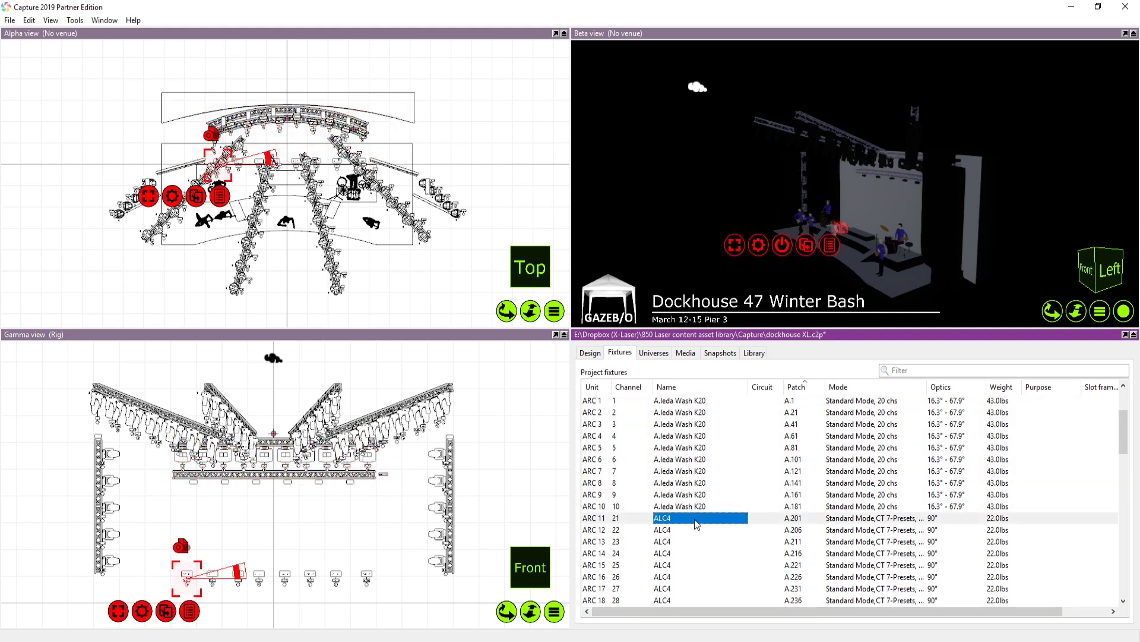
pyautogui.scroll(-5, 693, 441)
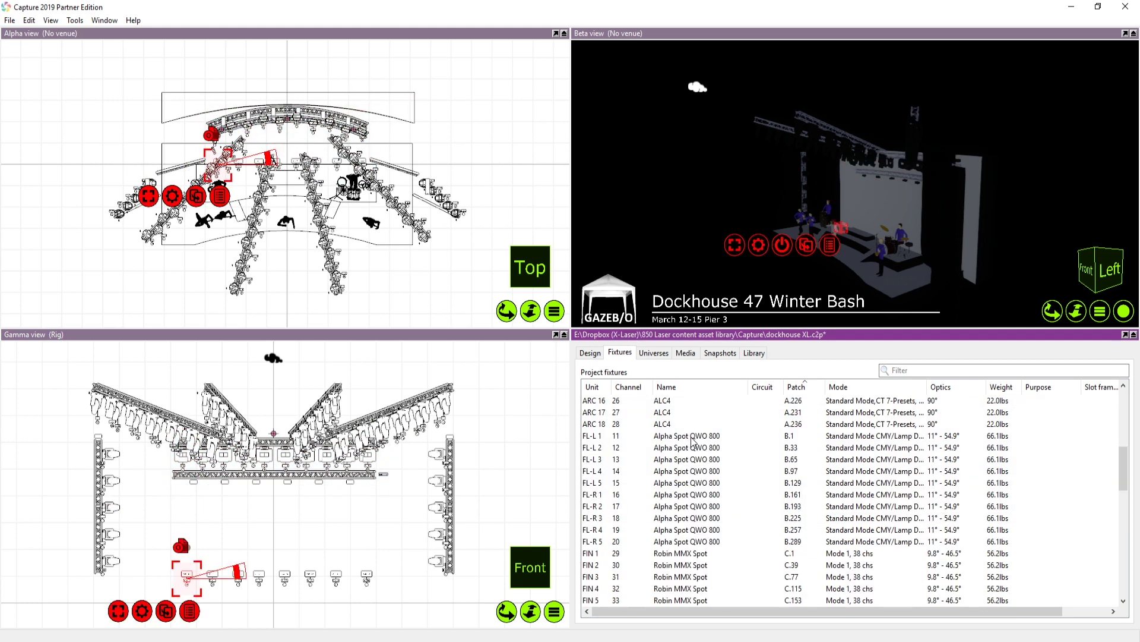
pyautogui.click(693, 440)
pyautogui.keyDown('shift'); pyautogui.click(698, 542); pyautogui.keyUp('shift')
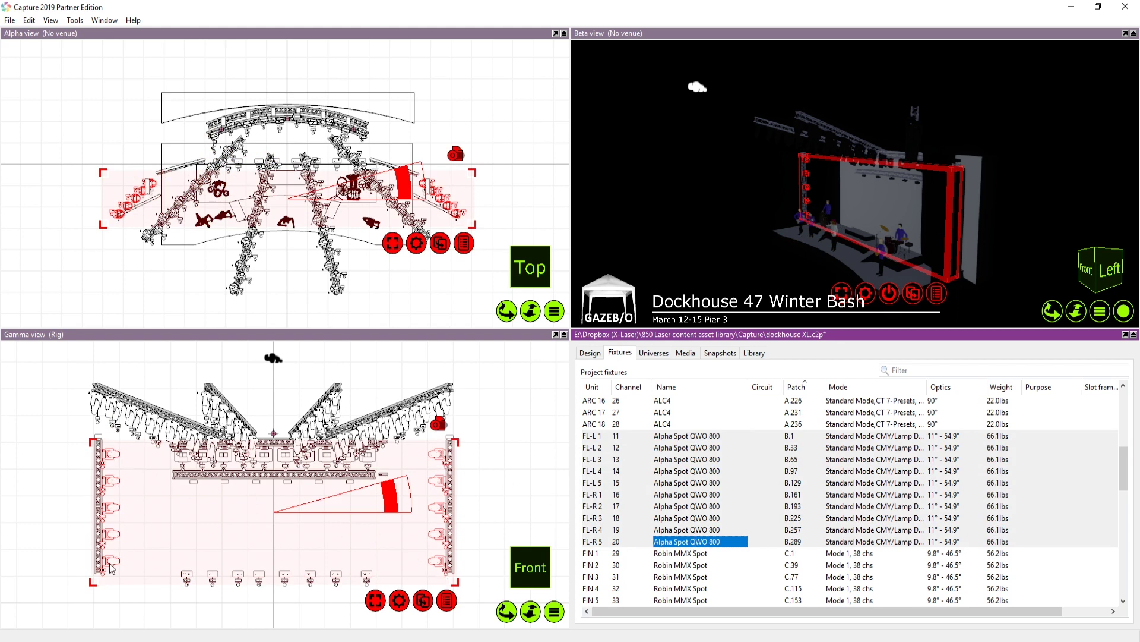
pyautogui.click(477, 434)
pyautogui.click(453, 439)
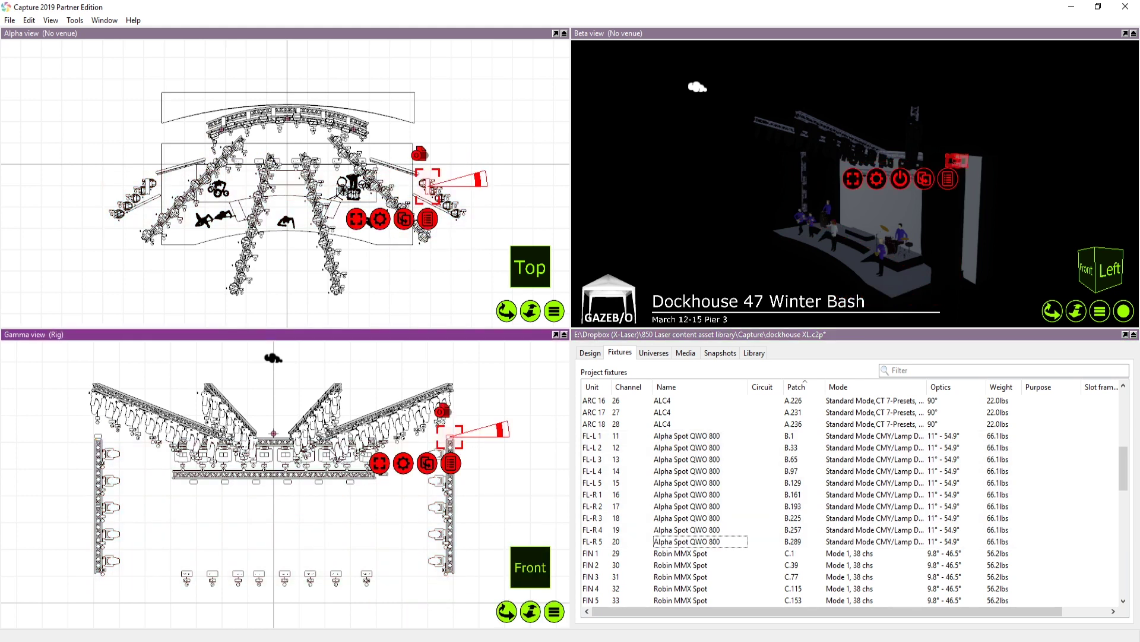
pyautogui.click(98, 440)
pyautogui.click(503, 449)
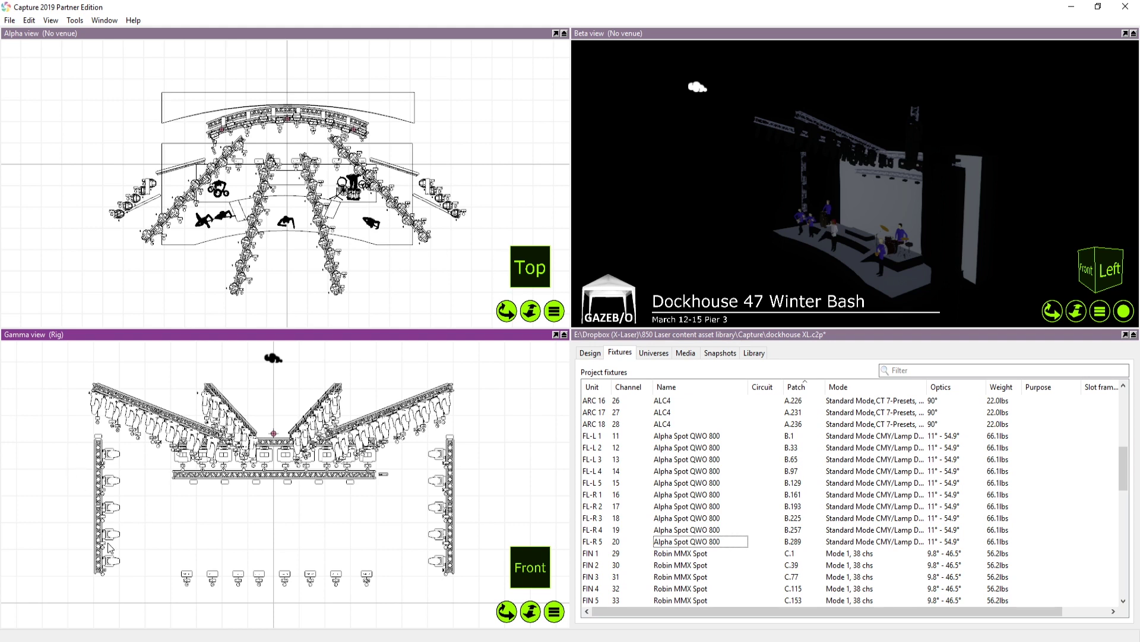
pyautogui.scroll(-2, 703, 487)
pyautogui.click(701, 483)
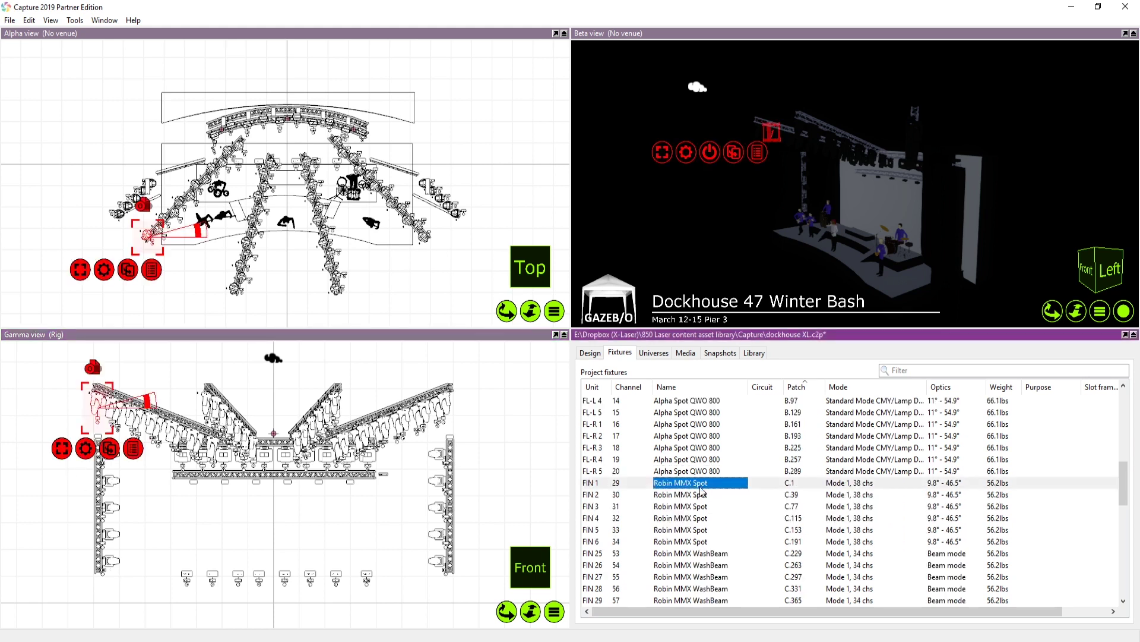
pyautogui.scroll(-2, 704, 522)
pyautogui.keyDown('shift'); pyautogui.click(704, 541); pyautogui.keyUp('shift')
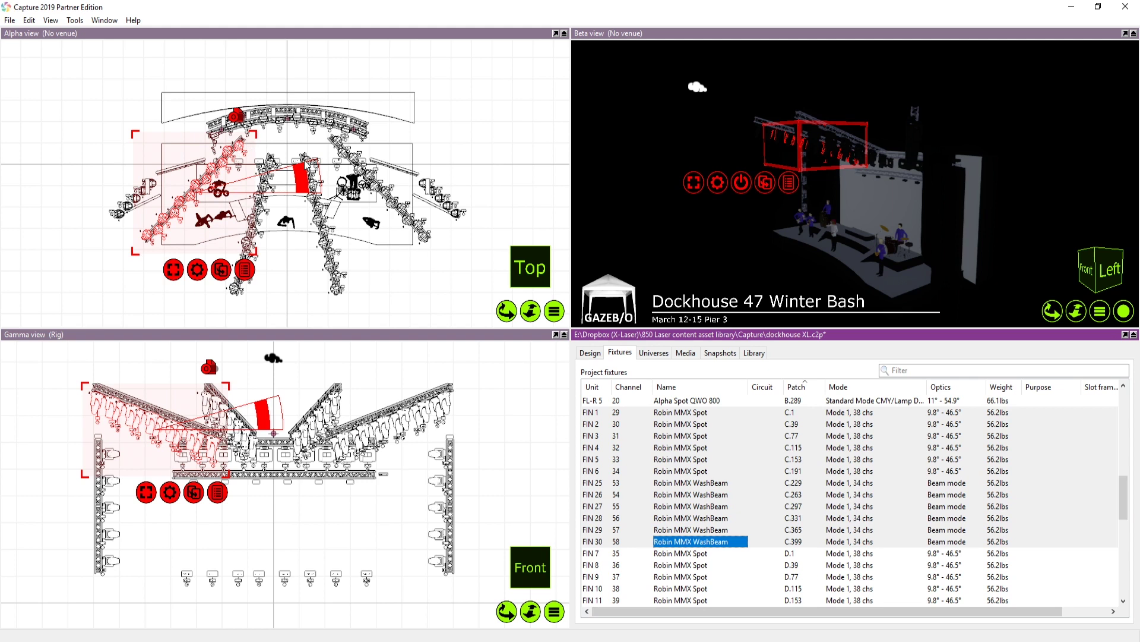
pyautogui.click(463, 137)
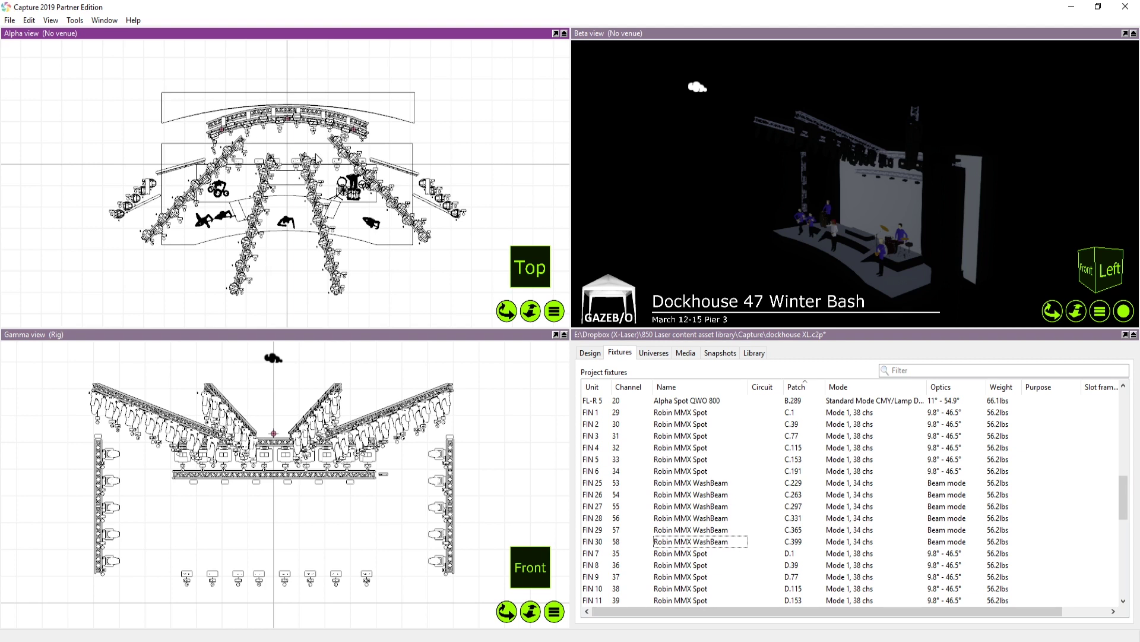
pyautogui.scroll(10, 741, 407)
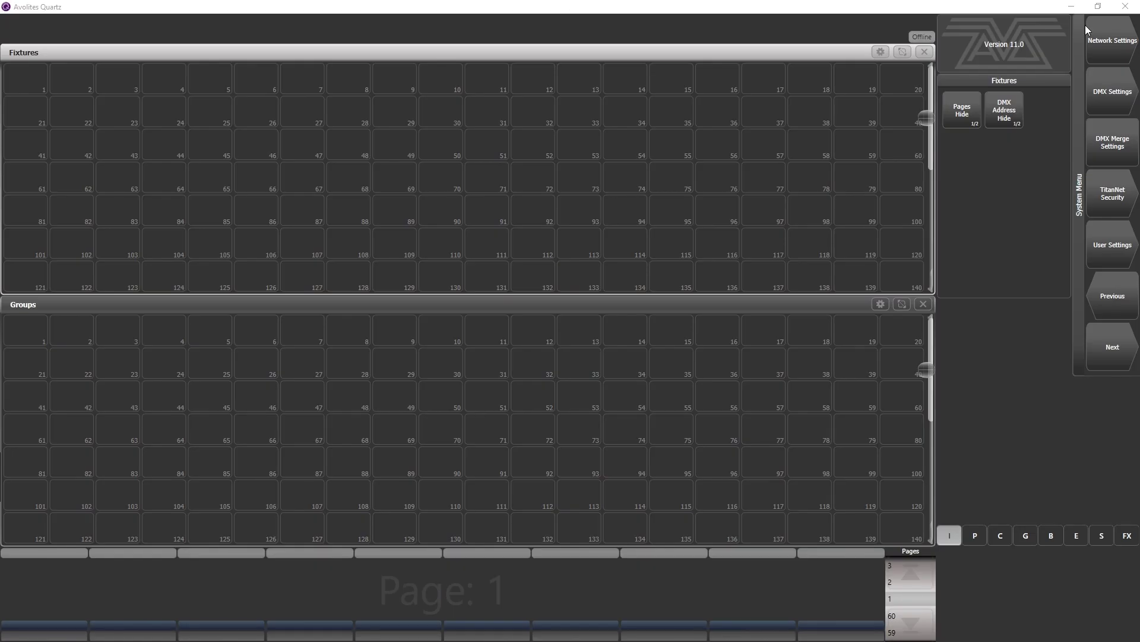
pyautogui.click(1112, 99)
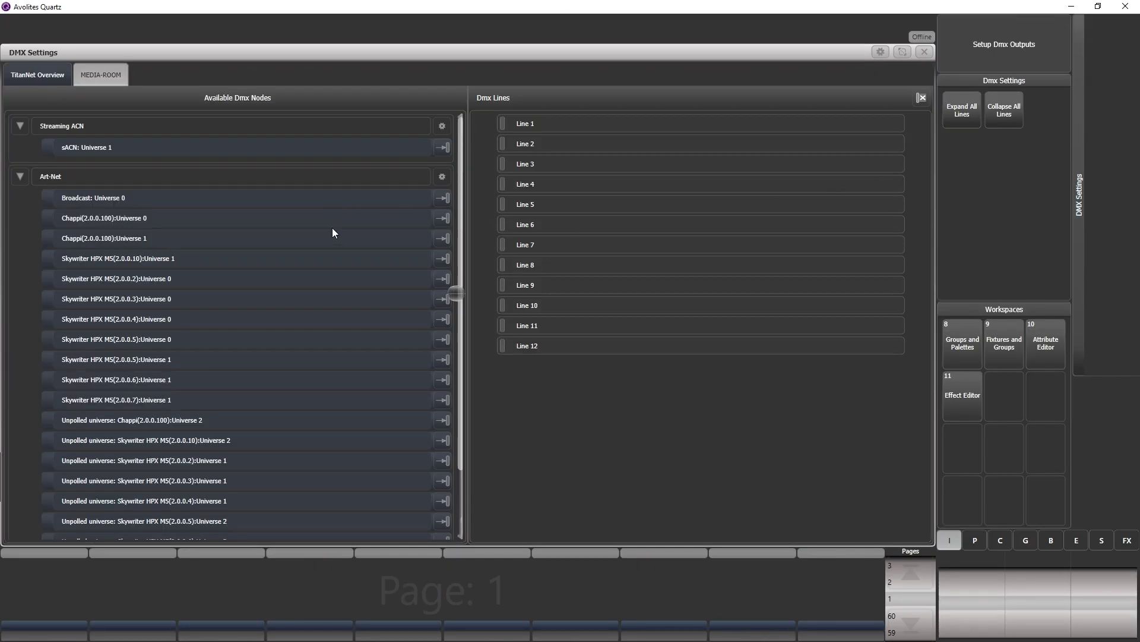
pyautogui.scroll(-3, 337, 231)
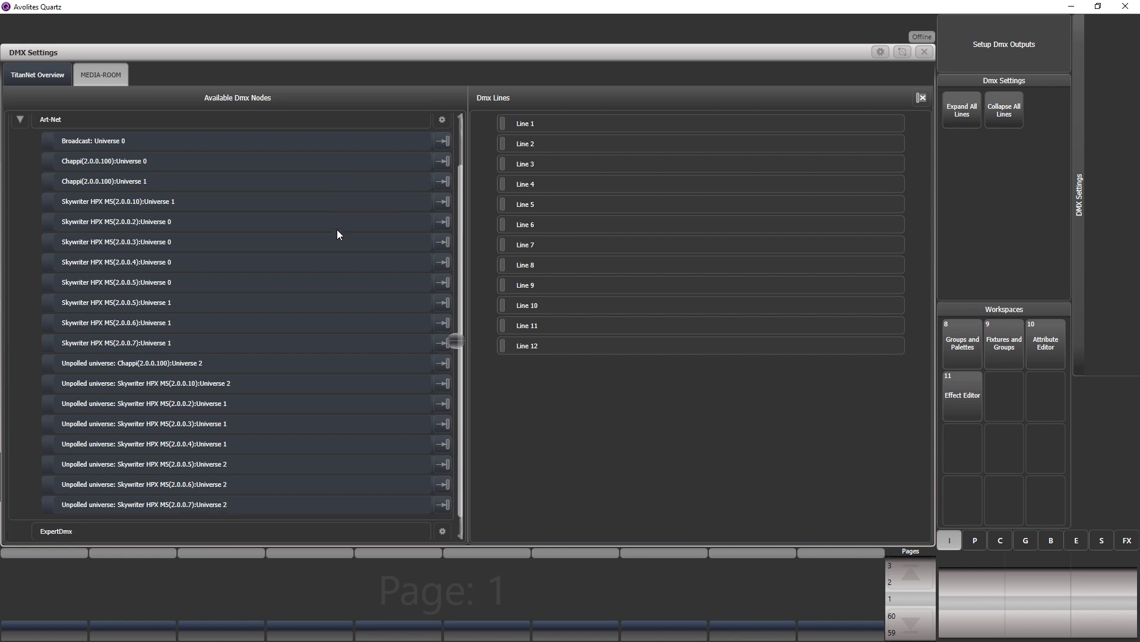
pyautogui.scroll(2, 337, 230)
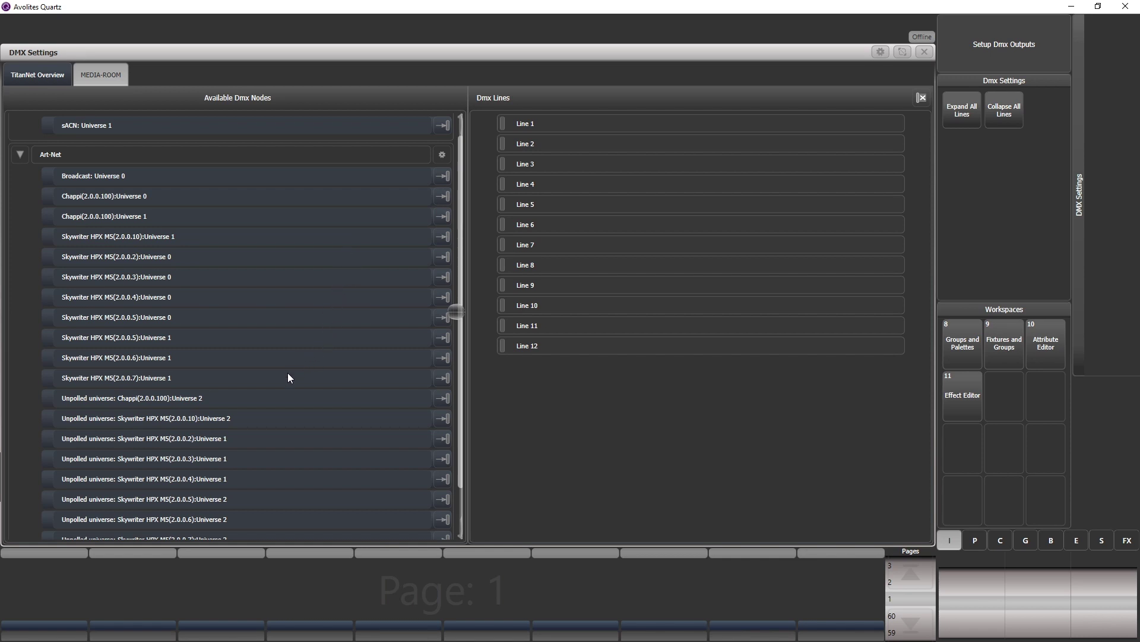
# Step: Switch off Art-Net output on the Blue and Onboard adapters
pyautogui.click(441, 155)
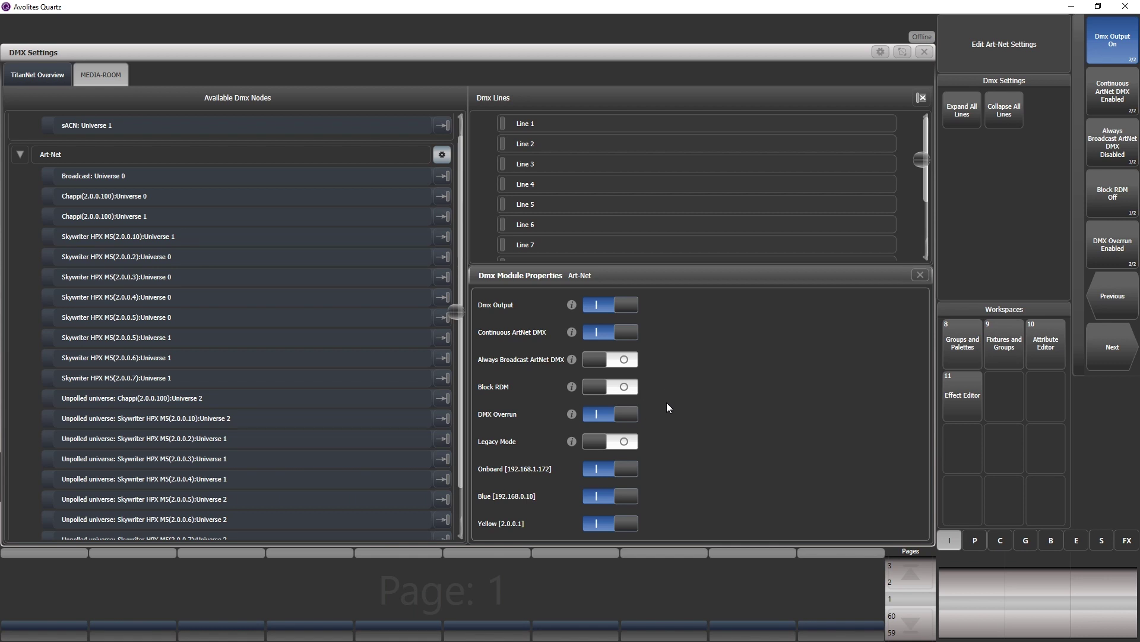
pyautogui.click(628, 494)
pyautogui.click(627, 469)
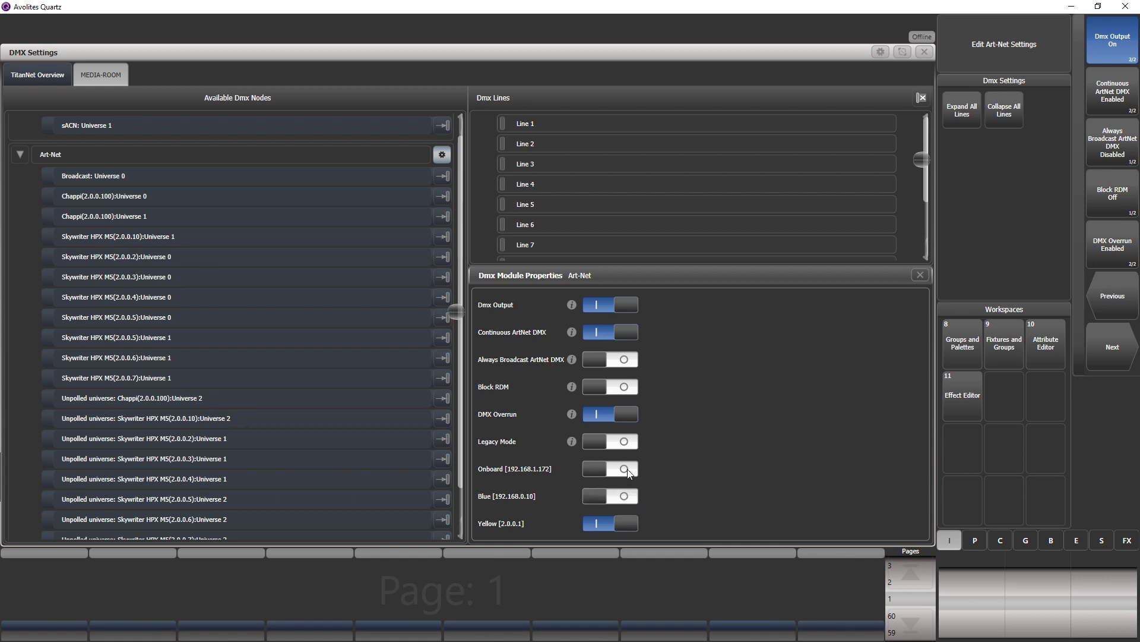
# Step: Patch the Skywriter HPX MS 2.0.0.10 Universe 1 node to Line 6
pyautogui.click(916, 276)
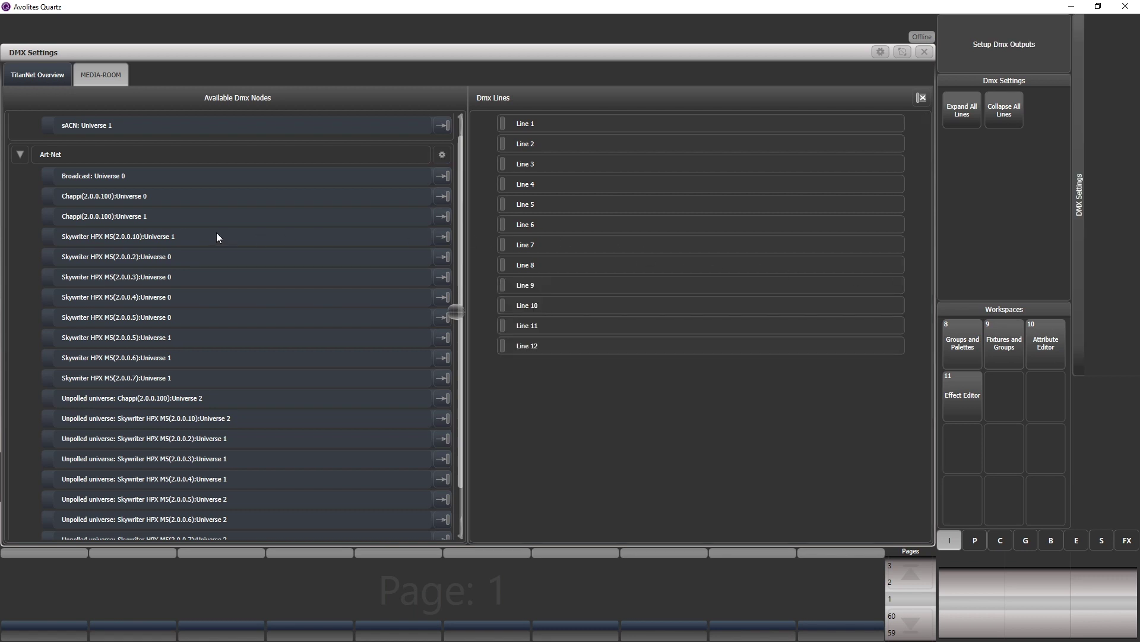
pyautogui.click(191, 238)
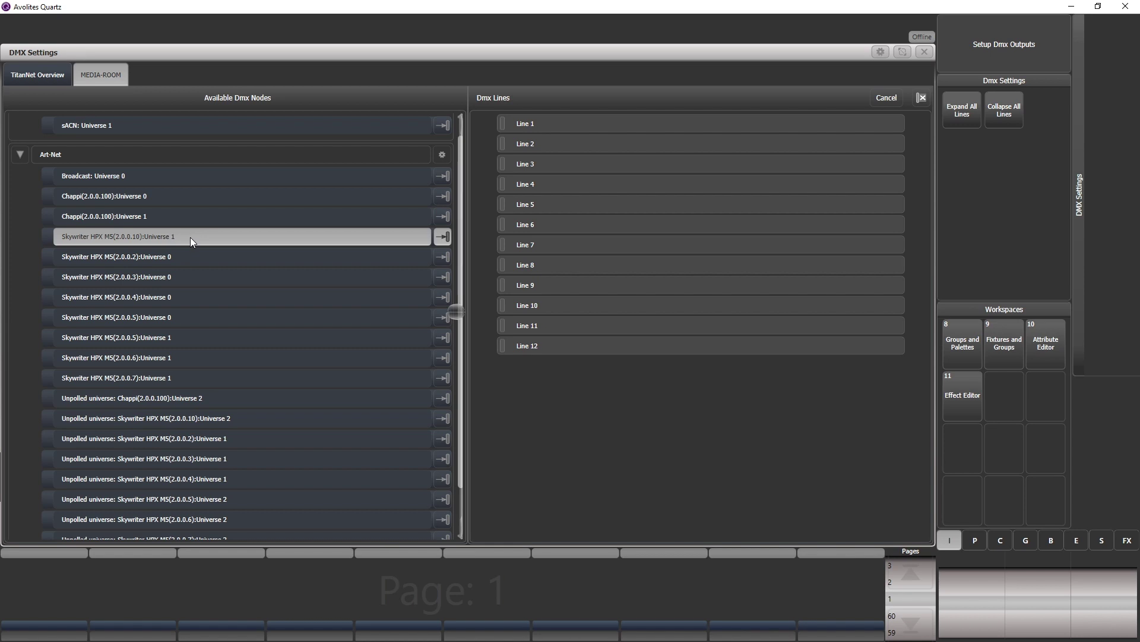
pyautogui.click(561, 226)
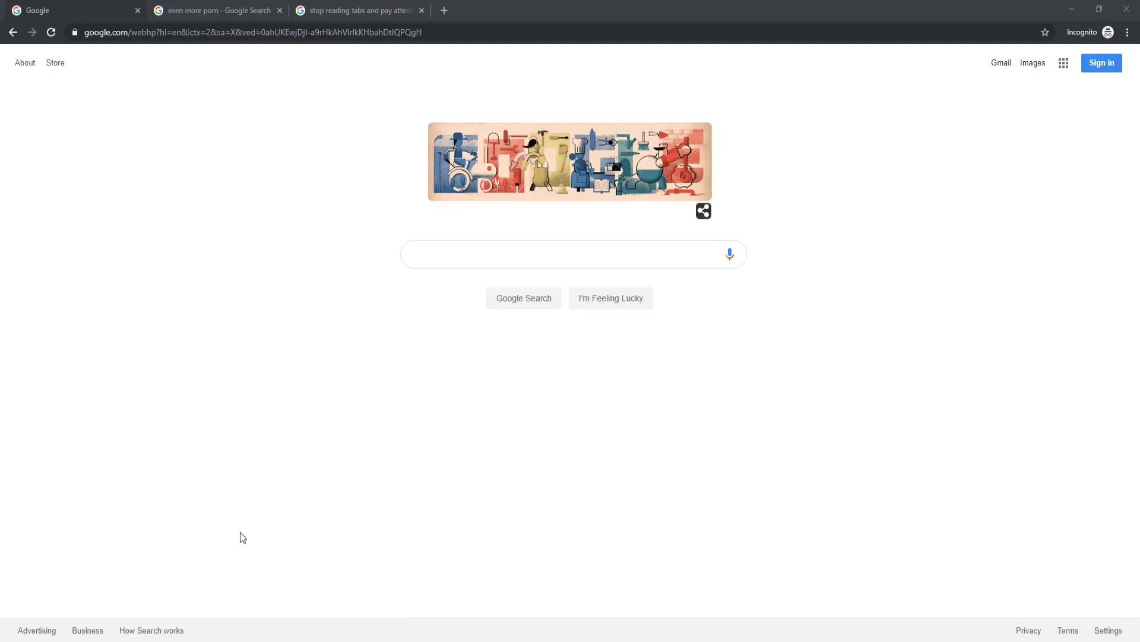
# Step: Search Google for 'avolites artnet setup' and scroll through the forum, YouTube and manual results
pyautogui.click(474, 250)
pyautogui.write('avo')
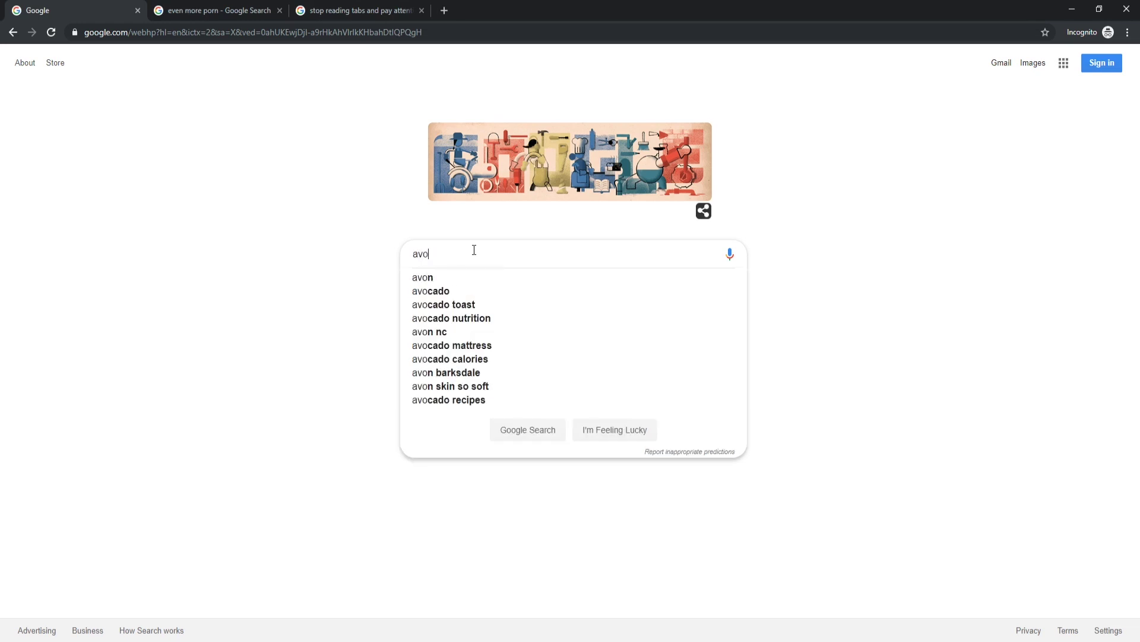
pyautogui.write('lites artnet setup')
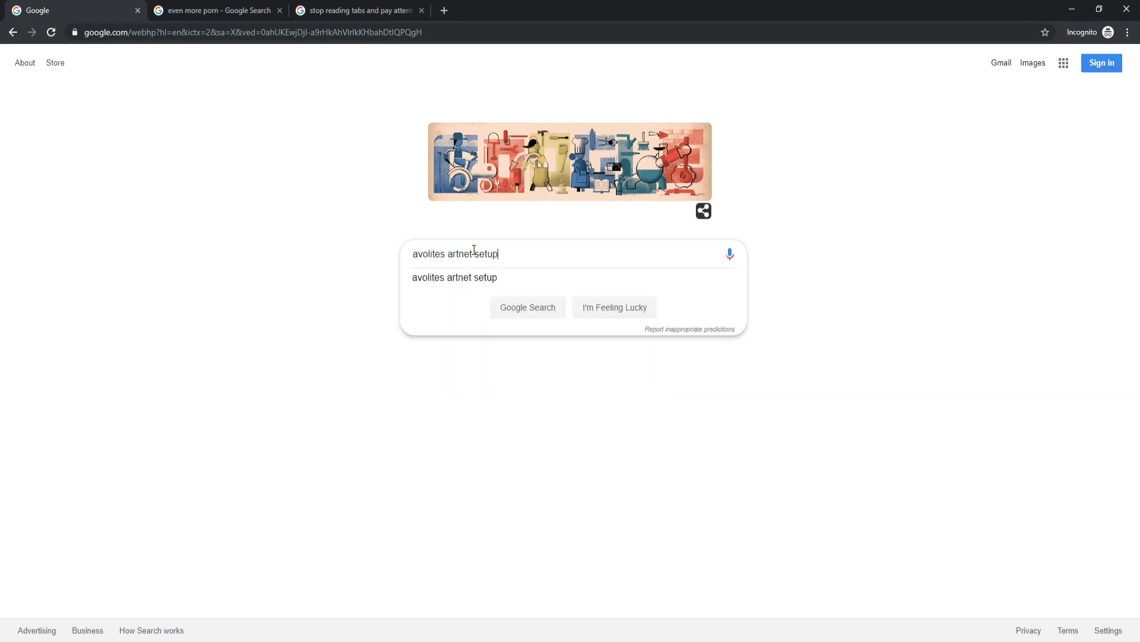
pyautogui.press('Return')
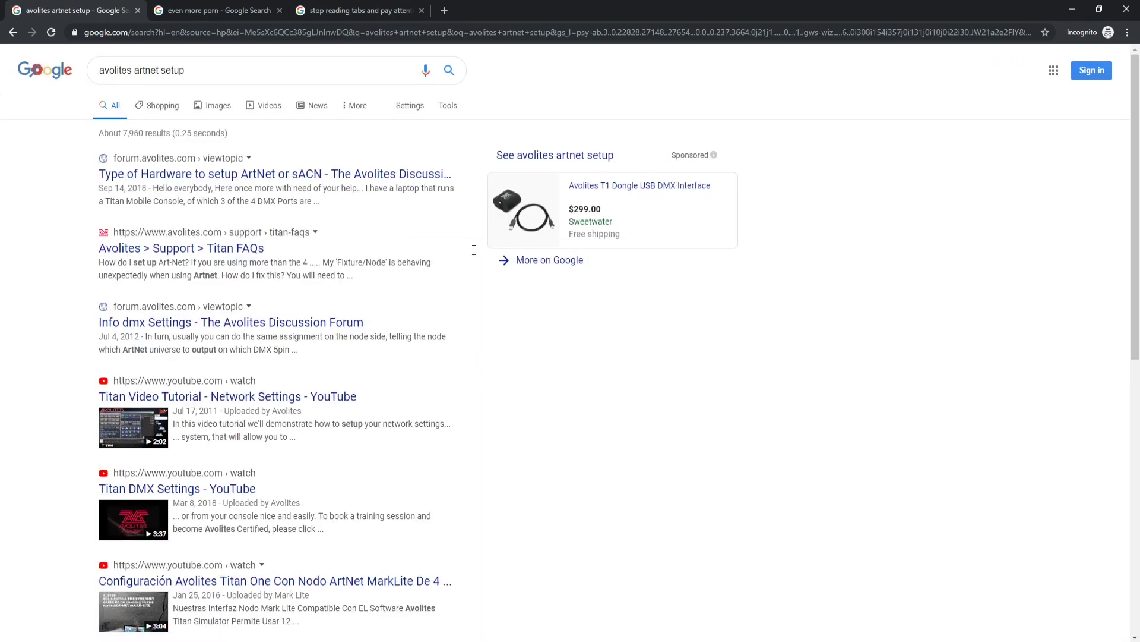
pyautogui.scroll(-2, 50, 207)
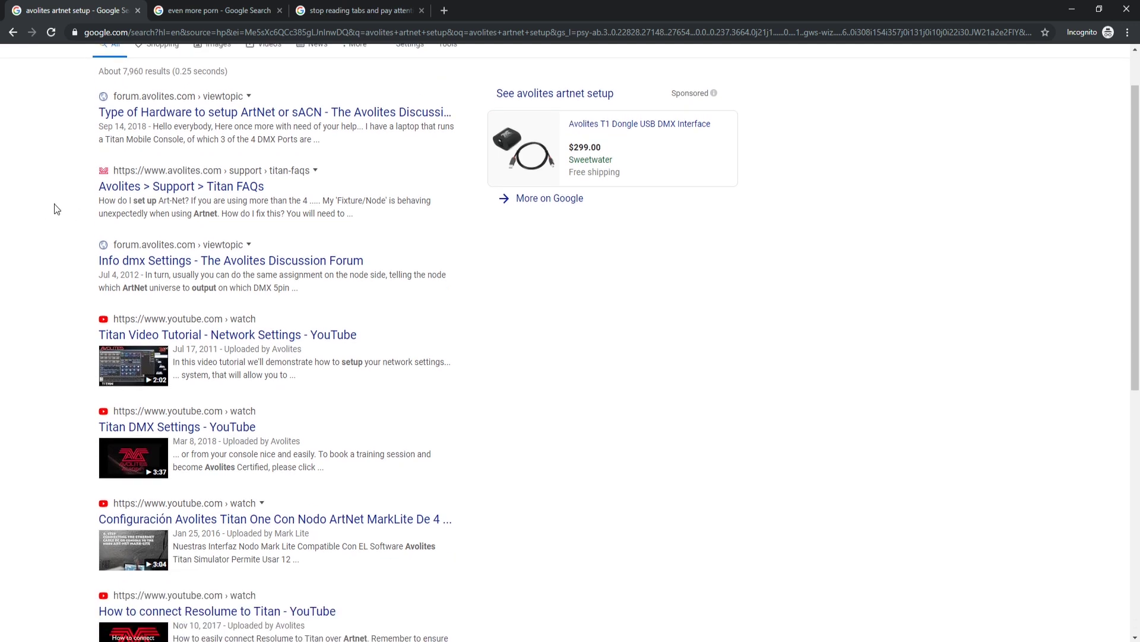
pyautogui.scroll(-4, 57, 207)
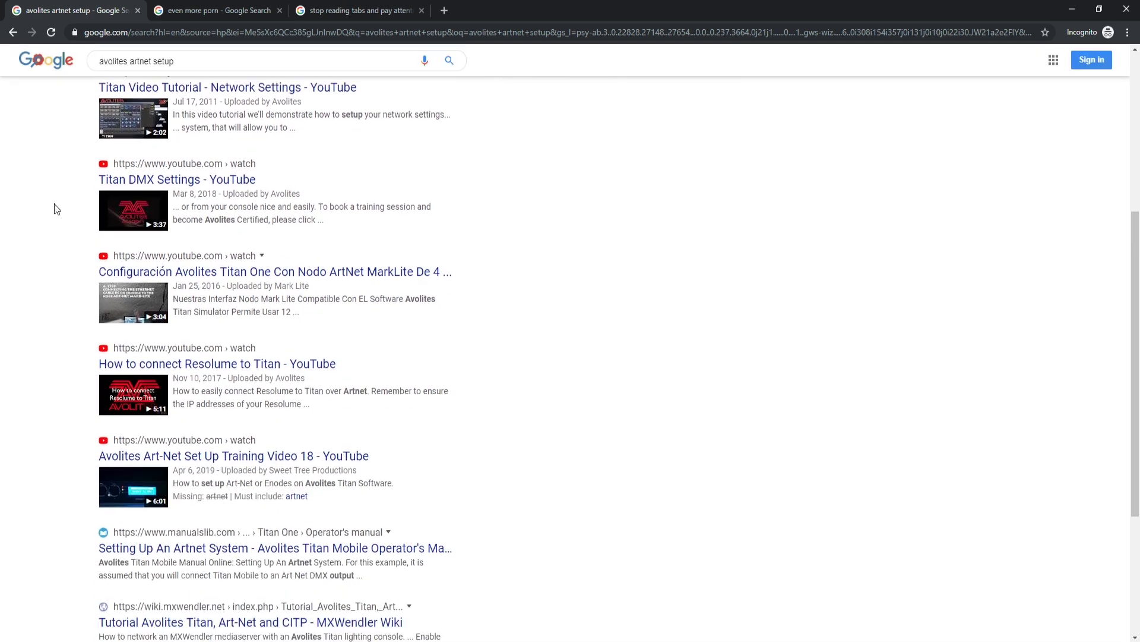
pyautogui.scroll(-2, 57, 208)
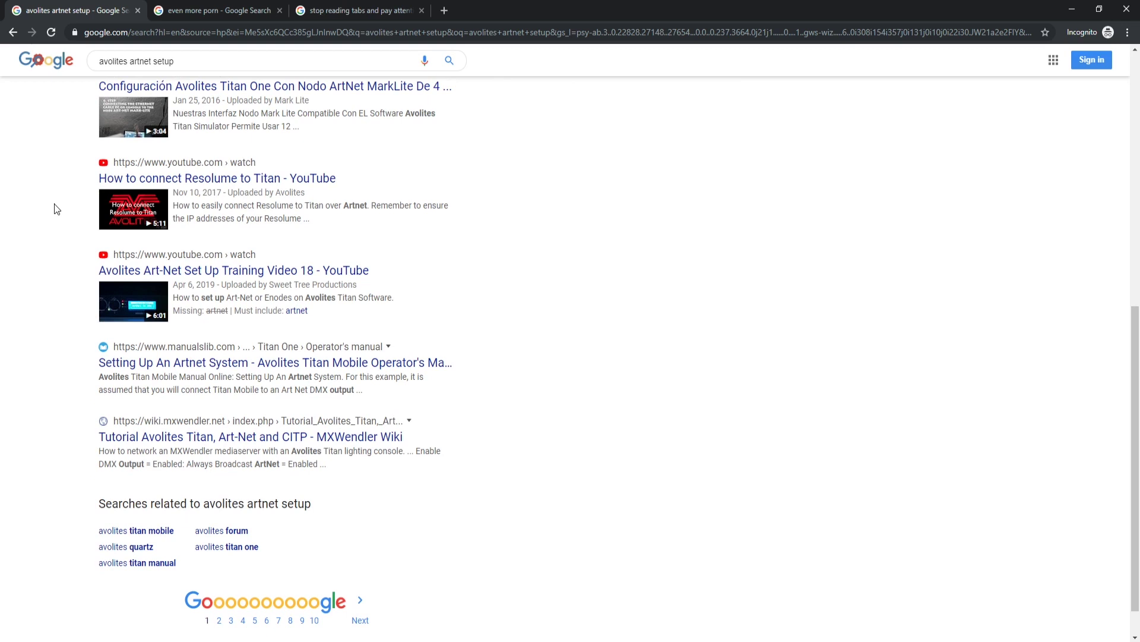